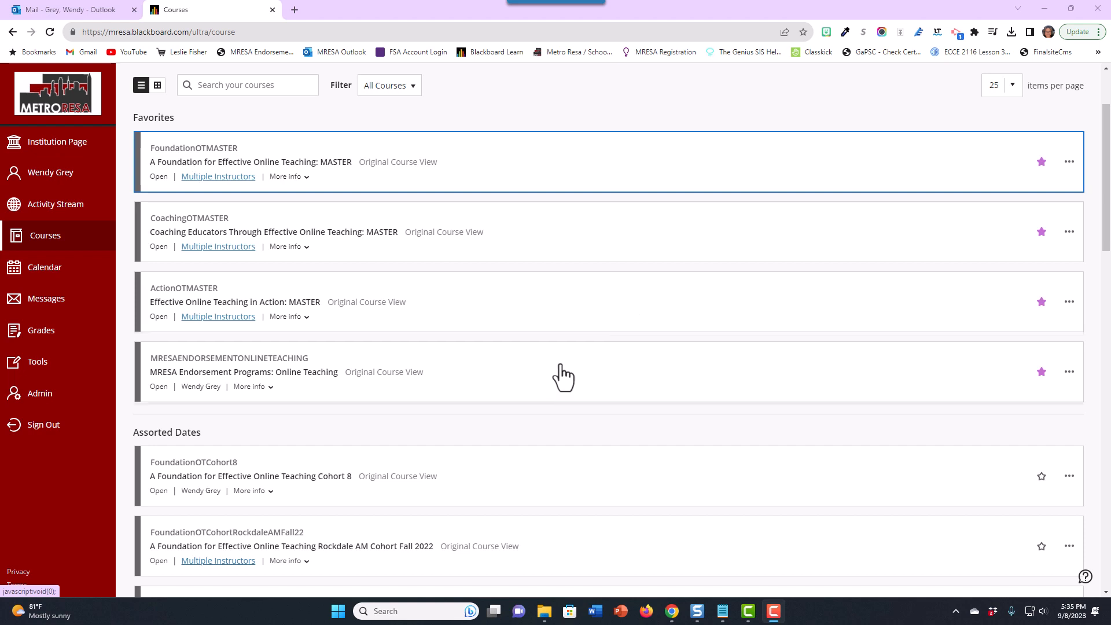
- Open the Coaching Educators Through Effective Online Teaching Cohort 12 course from the course list
{"action": "scroll", "coordinate": [578, 368], "scroll_direction": "down", "scroll_amount": 5}
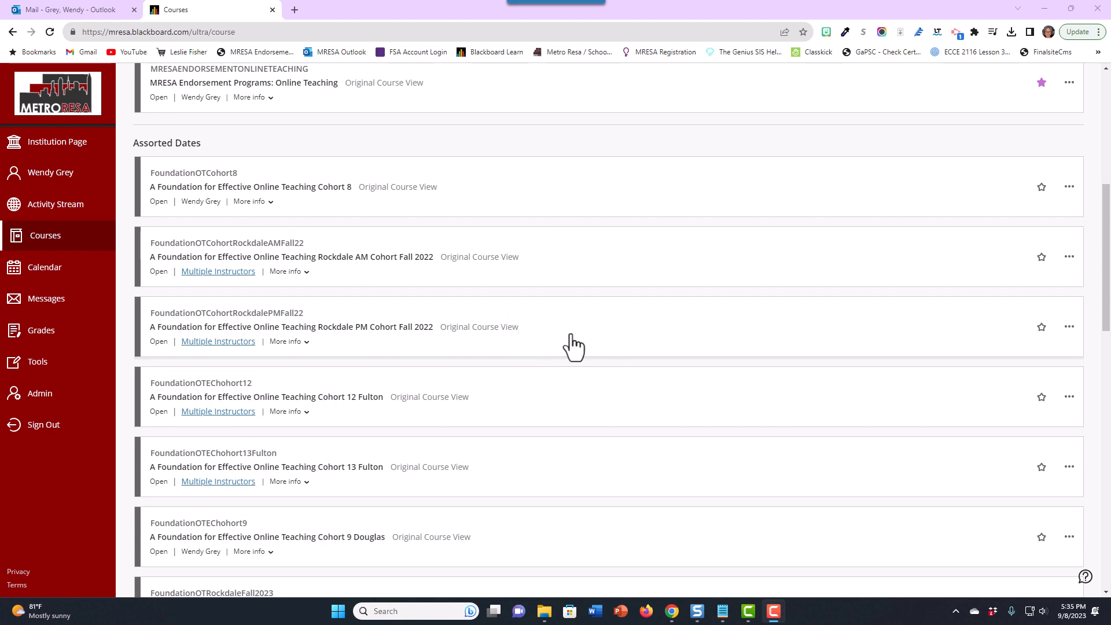
{"action": "scroll", "coordinate": [554, 400], "scroll_direction": "down", "scroll_amount": 6}
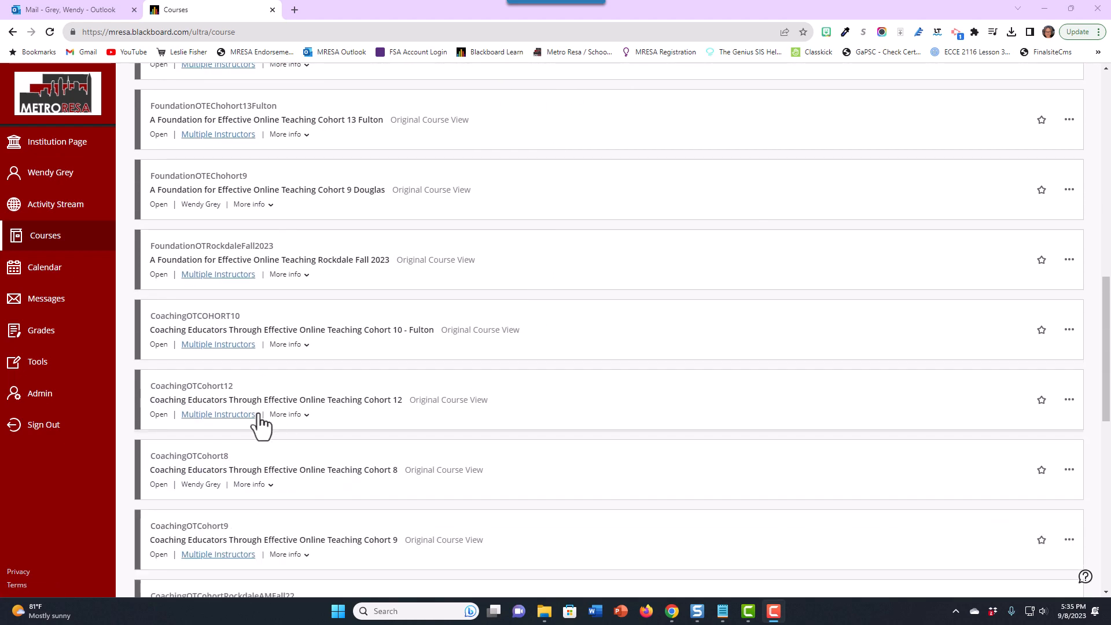
{"action": "left_click", "coordinate": [335, 400]}
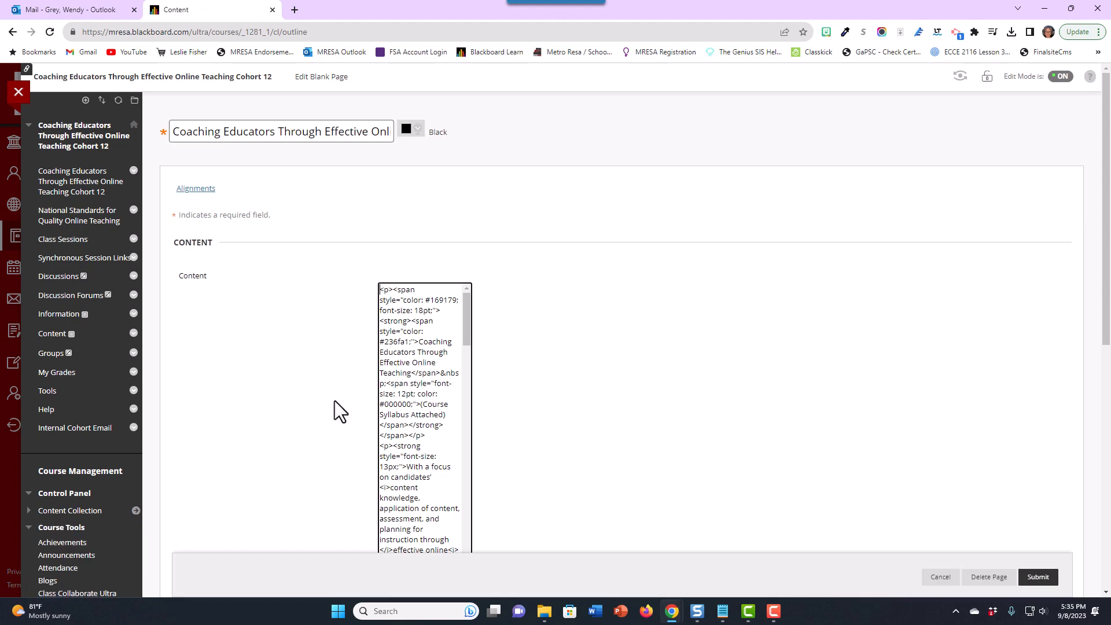
- Open the Rubrics tool from the course's Course Tools
{"action": "left_click", "coordinate": [43, 529]}
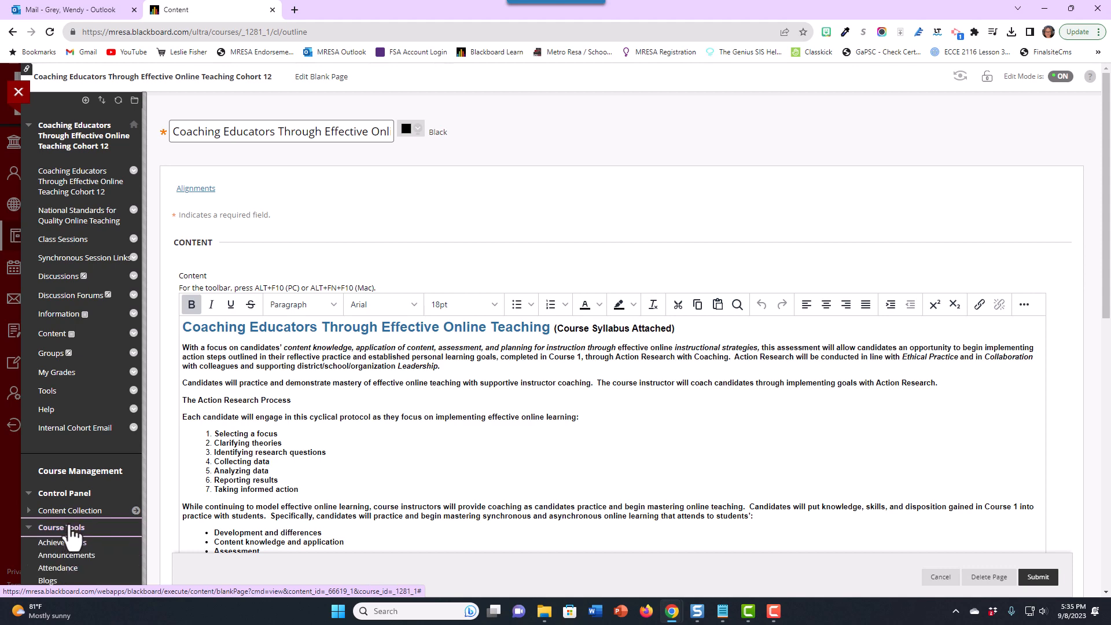
{"action": "left_click", "coordinate": [60, 528]}
{"action": "scroll", "coordinate": [81, 359], "scroll_direction": "down", "scroll_amount": 5}
{"action": "scroll", "coordinate": [86, 331], "scroll_direction": "down", "scroll_amount": 1}
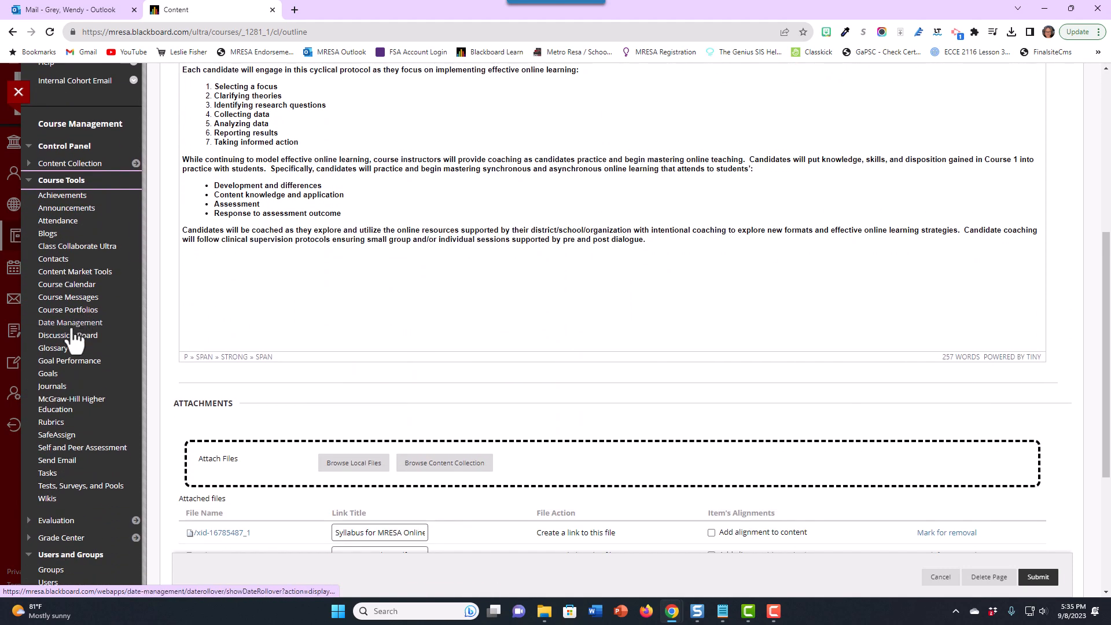
{"action": "left_click", "coordinate": [54, 423]}
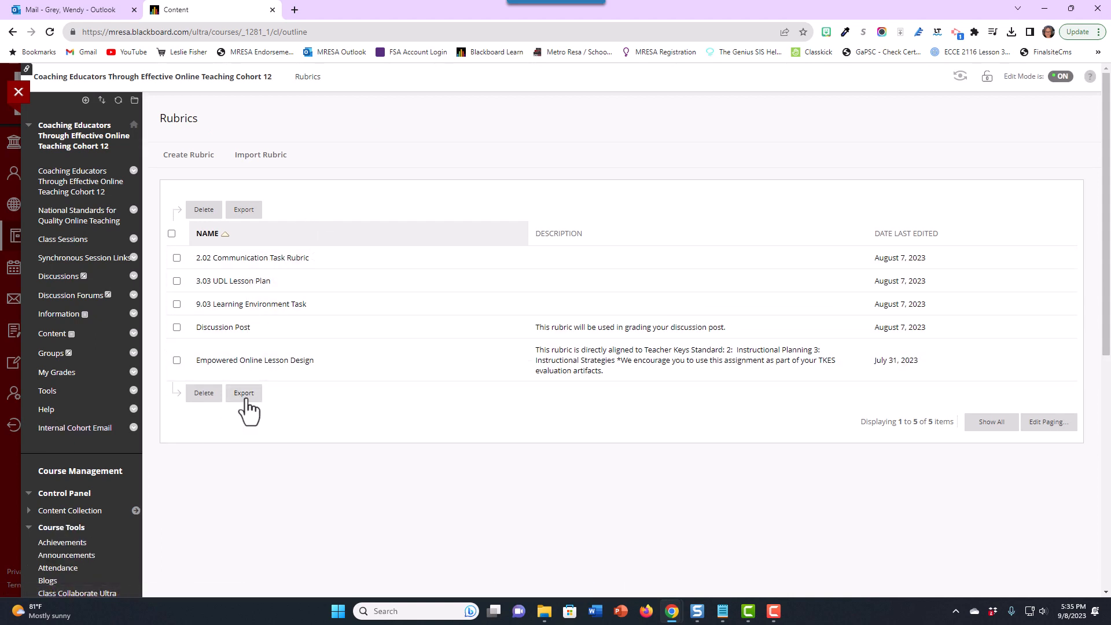
- Select all rubrics and export them to the local computer
{"action": "key", "text": "F9"}
{"action": "left_click", "coordinate": [171, 234]}
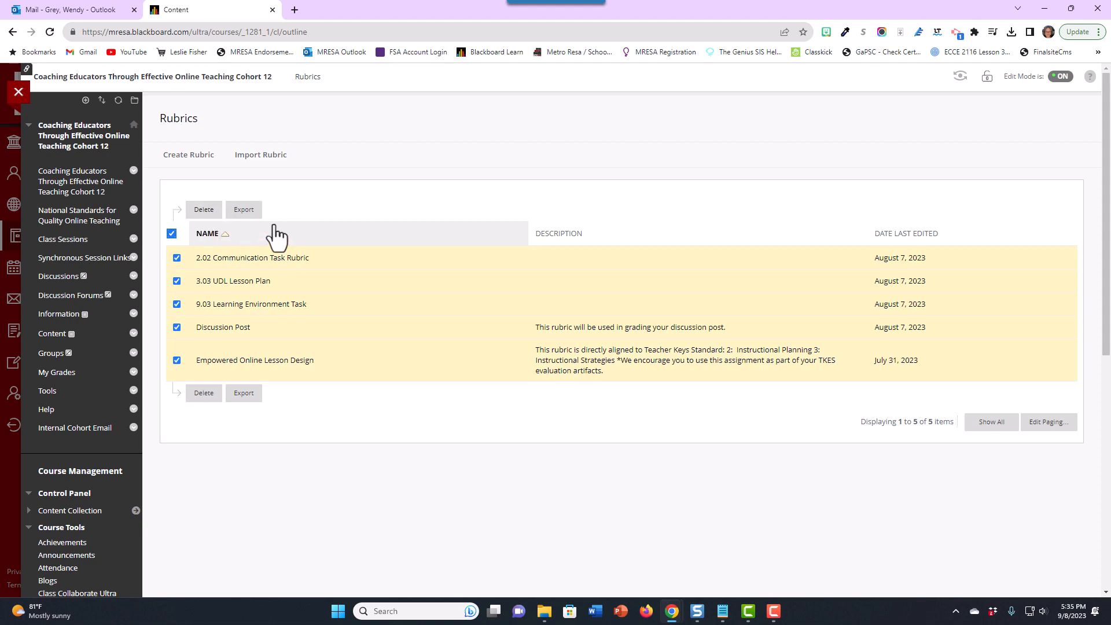
{"action": "left_click", "coordinate": [244, 212]}
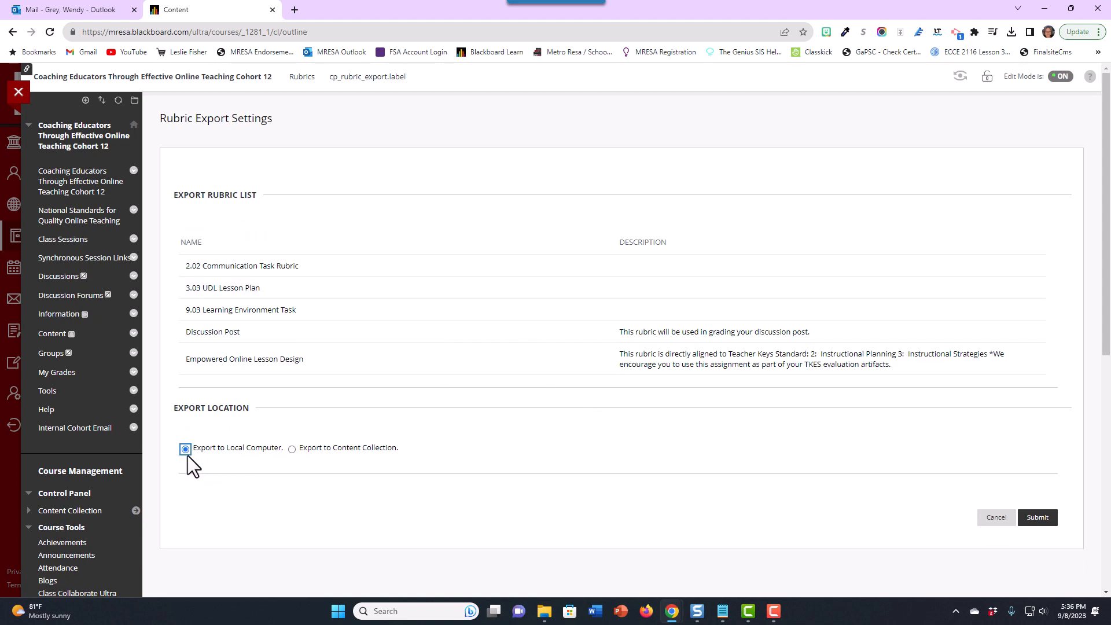
{"action": "left_click", "coordinate": [1037, 518]}
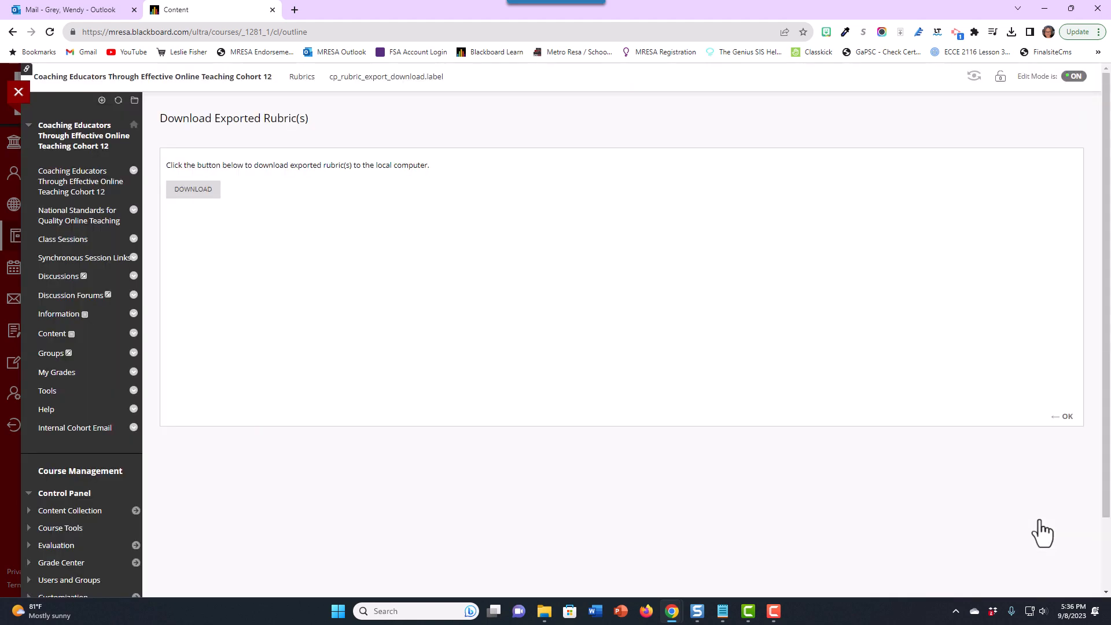
- Download the exported rubrics zip file and locate it in the Downloads folder
{"action": "left_click", "coordinate": [195, 195]}
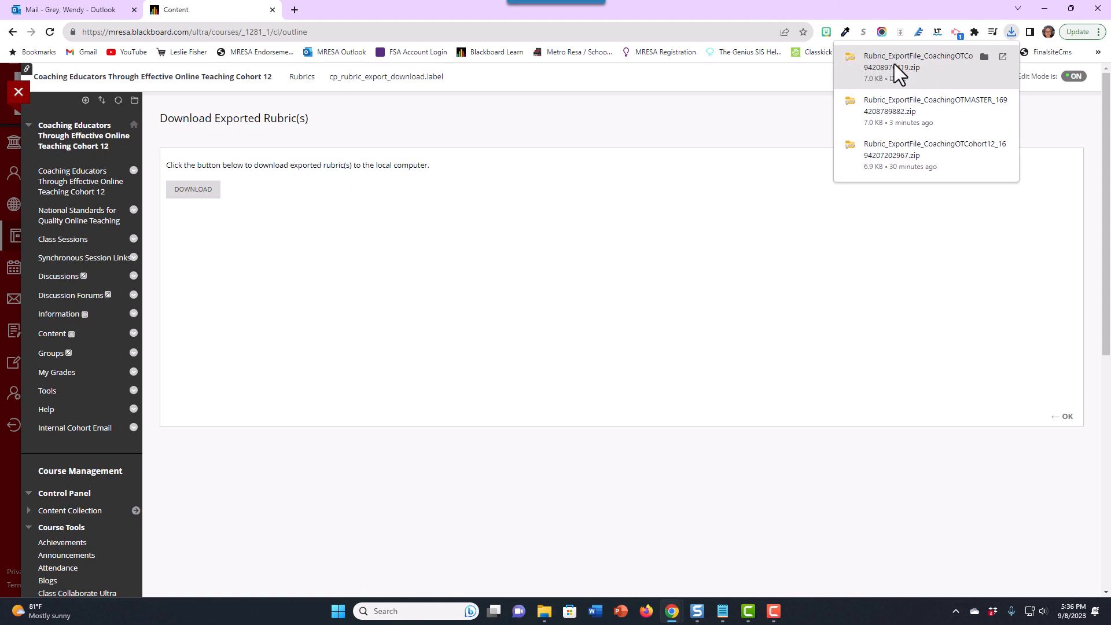
{"action": "left_click", "coordinate": [984, 58]}
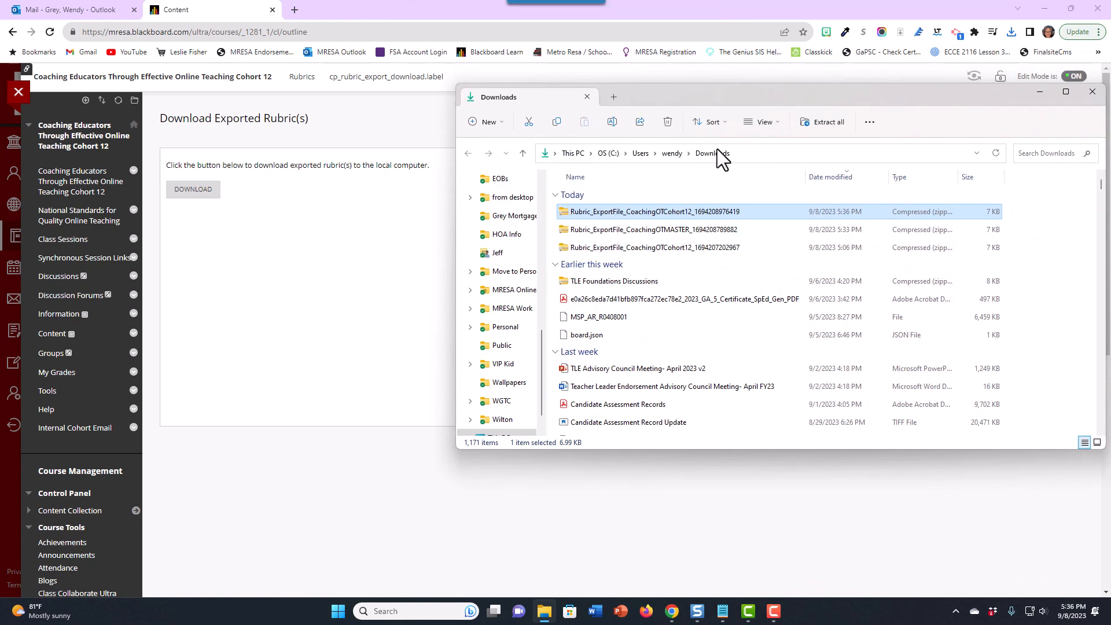
{"action": "left_click", "coordinate": [1091, 91]}
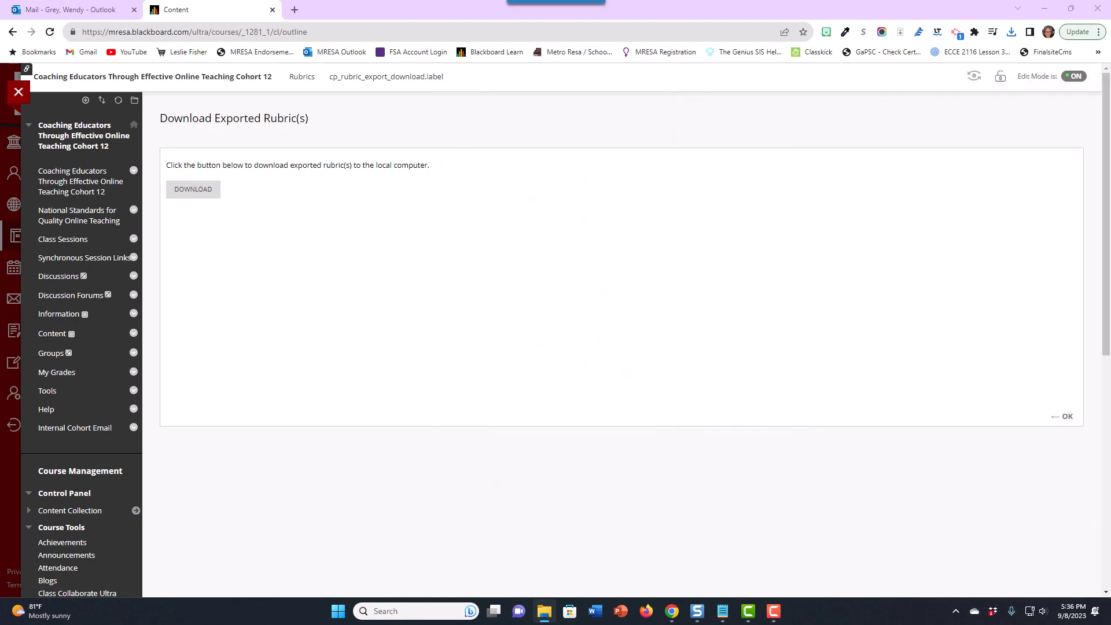
- Open the Coaching Educators Through Effective Online Teaching Cohort 10 - Fulton course and dismiss the Quick Setup Guide
{"action": "left_click", "coordinate": [1063, 417]}
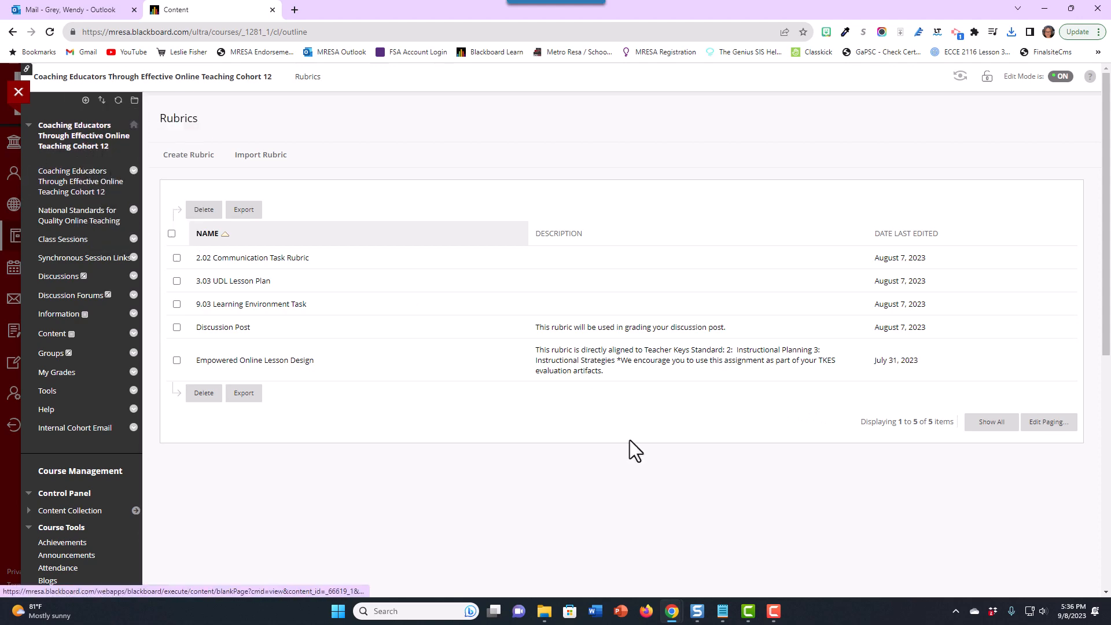
{"action": "left_click", "coordinate": [18, 94]}
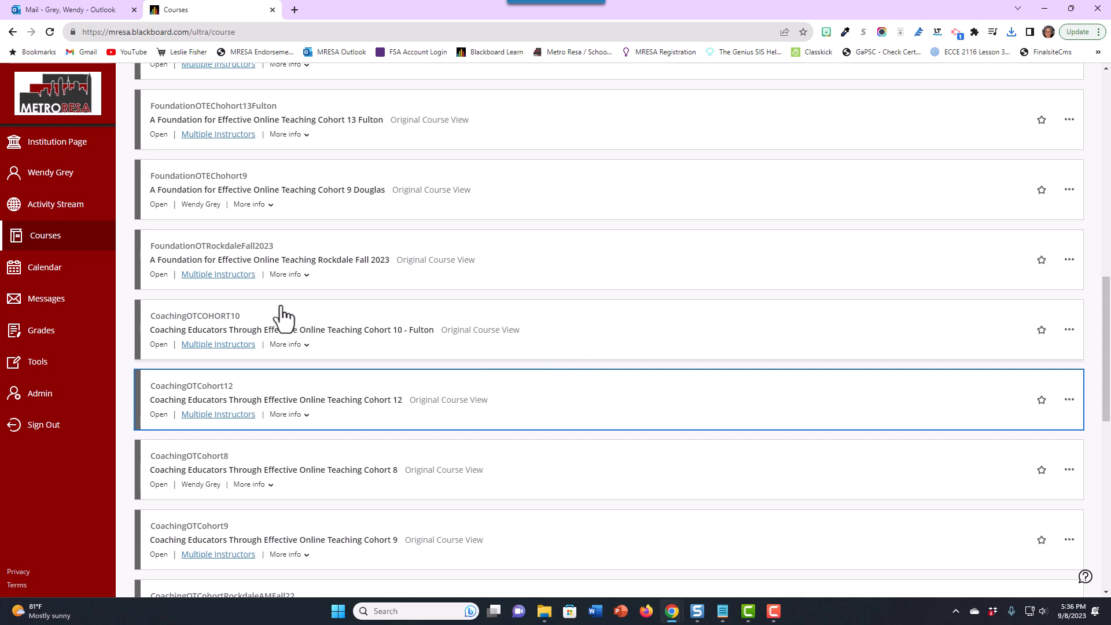
{"action": "left_click", "coordinate": [227, 328]}
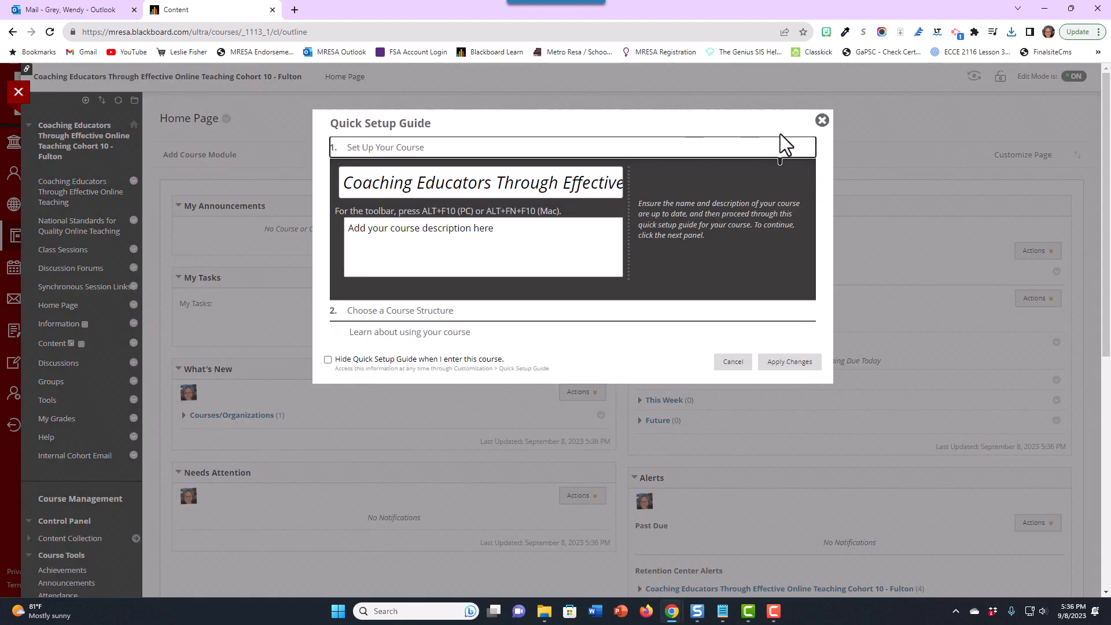
{"action": "left_click", "coordinate": [822, 122]}
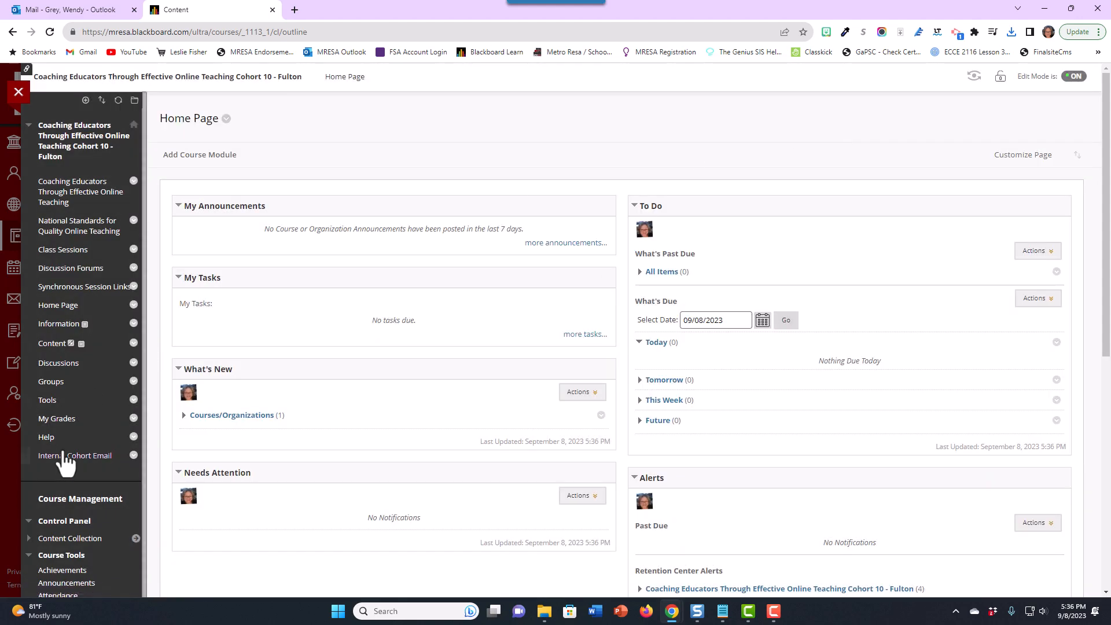
- Open the Rubrics tool in the Cohort 10 - Fulton course's Course Tools
{"action": "scroll", "coordinate": [98, 379], "scroll_direction": "down", "scroll_amount": 3}
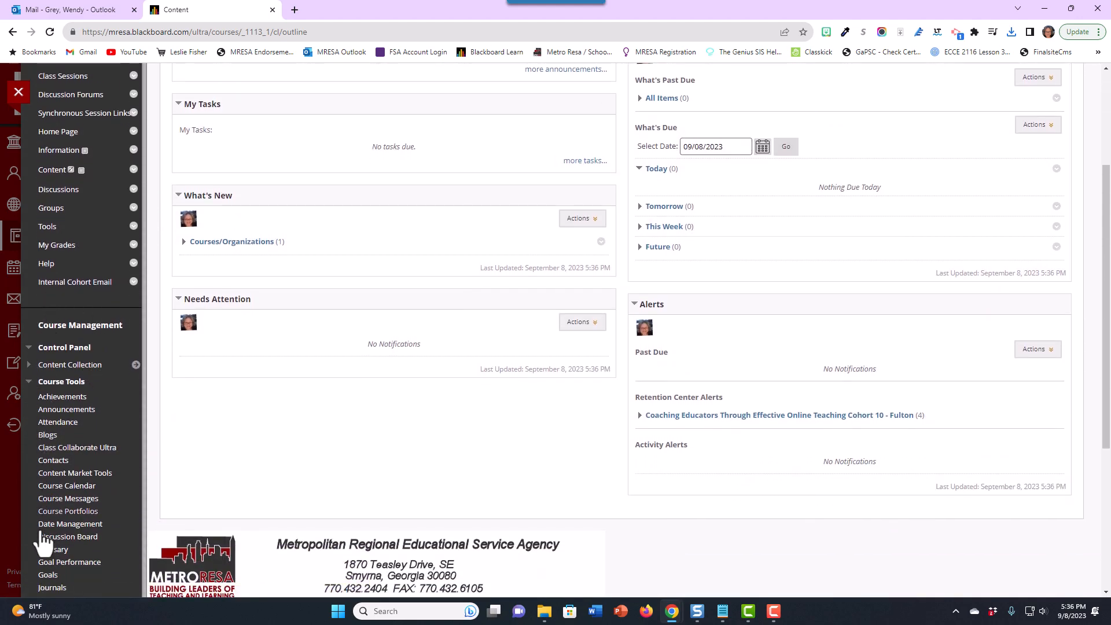
{"action": "scroll", "coordinate": [69, 550], "scroll_direction": "down", "scroll_amount": 2}
{"action": "scroll", "coordinate": [70, 550], "scroll_direction": "down", "scroll_amount": 1}
{"action": "left_click", "coordinate": [58, 509]}
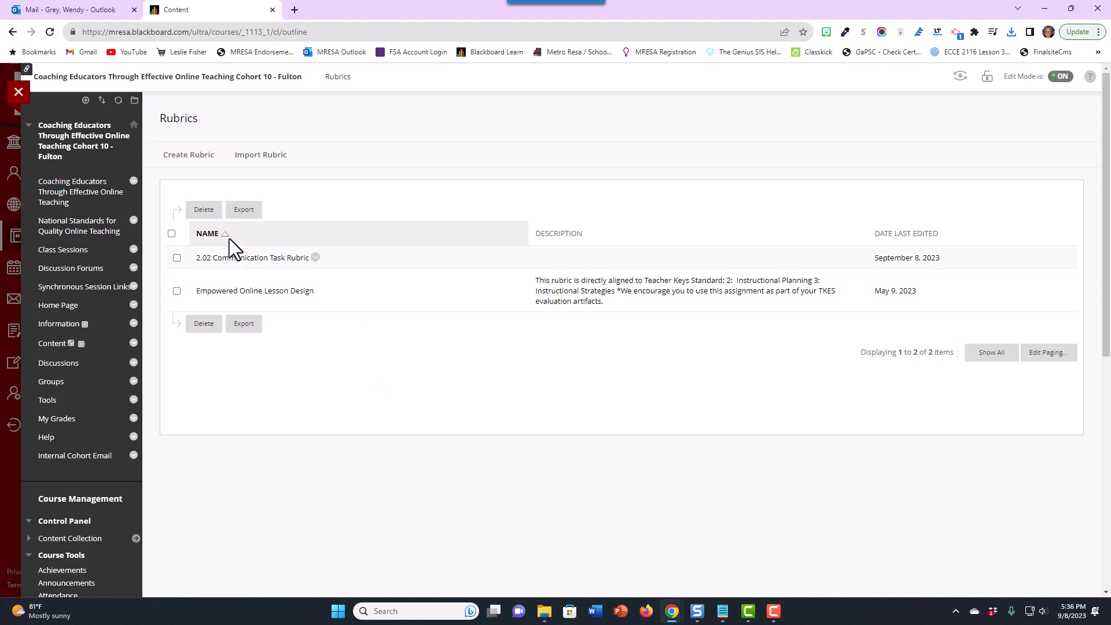
- Import the rubric file Rubric_ExportFile_CoachingOTCohort12_1694208976419.zip from local files
{"action": "left_click", "coordinate": [264, 165]}
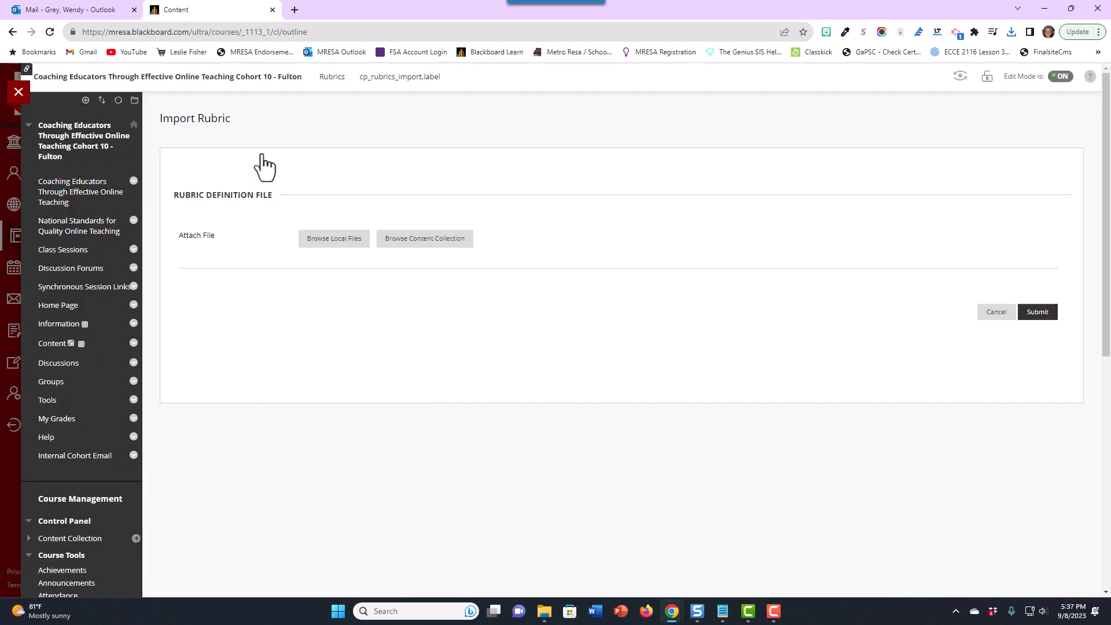
{"action": "left_click", "coordinate": [342, 243]}
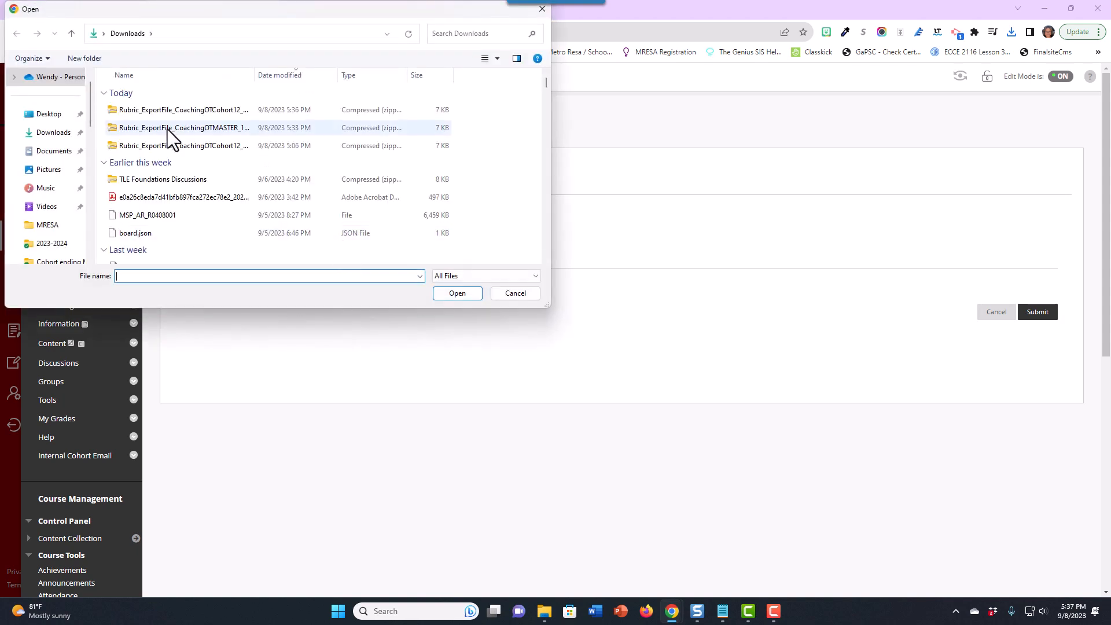
{"action": "left_click", "coordinate": [179, 109]}
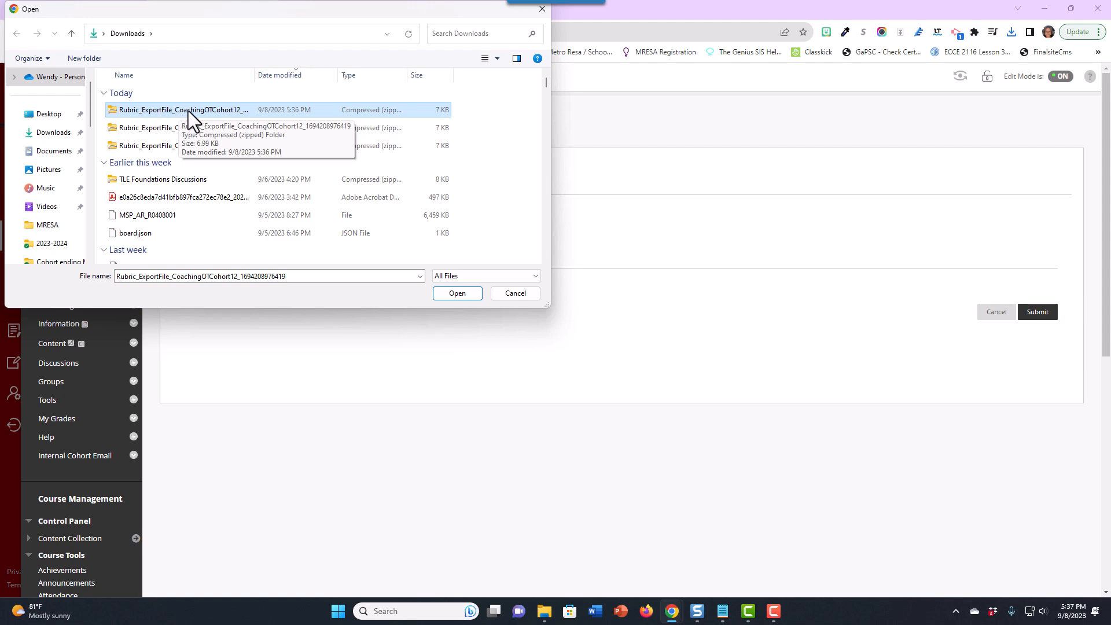
{"action": "left_click", "coordinate": [457, 293]}
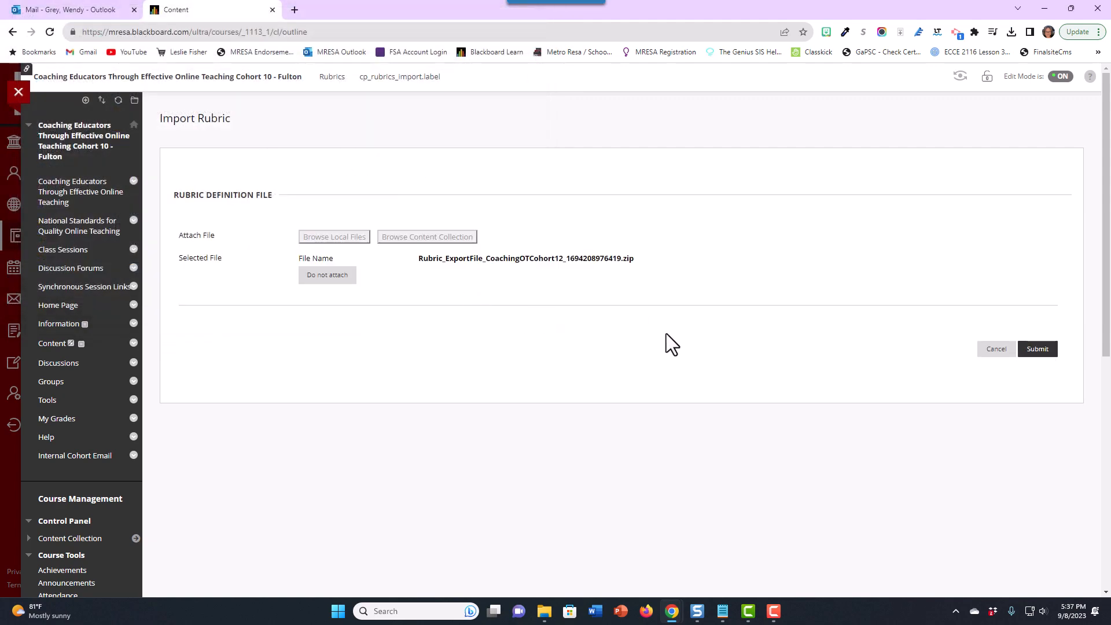
{"action": "left_click", "coordinate": [1044, 354]}
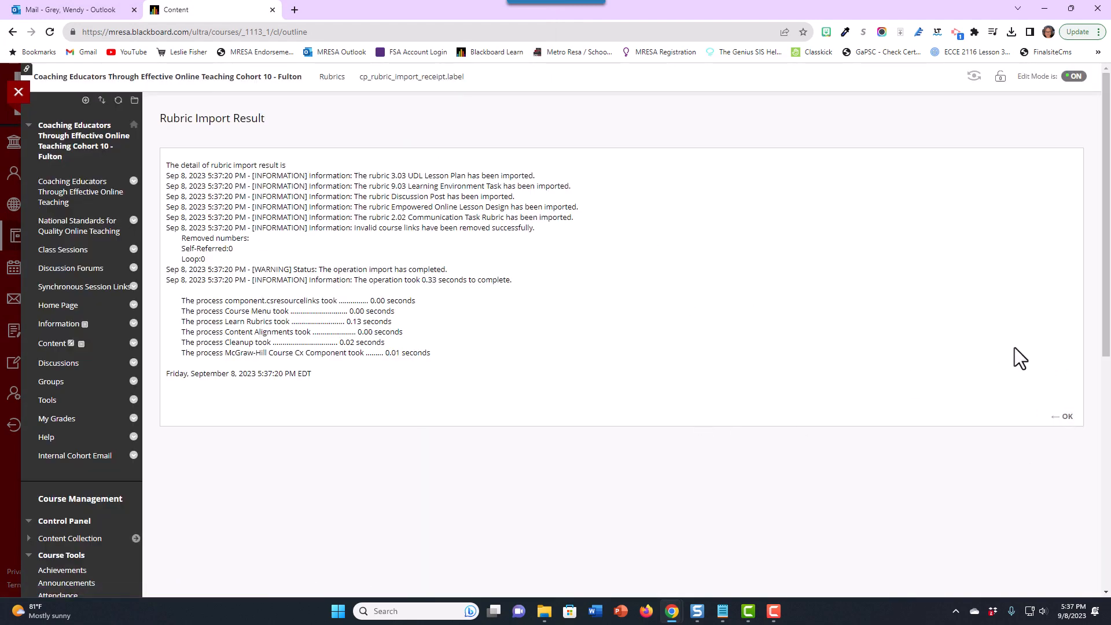
{"action": "left_click", "coordinate": [1063, 417]}
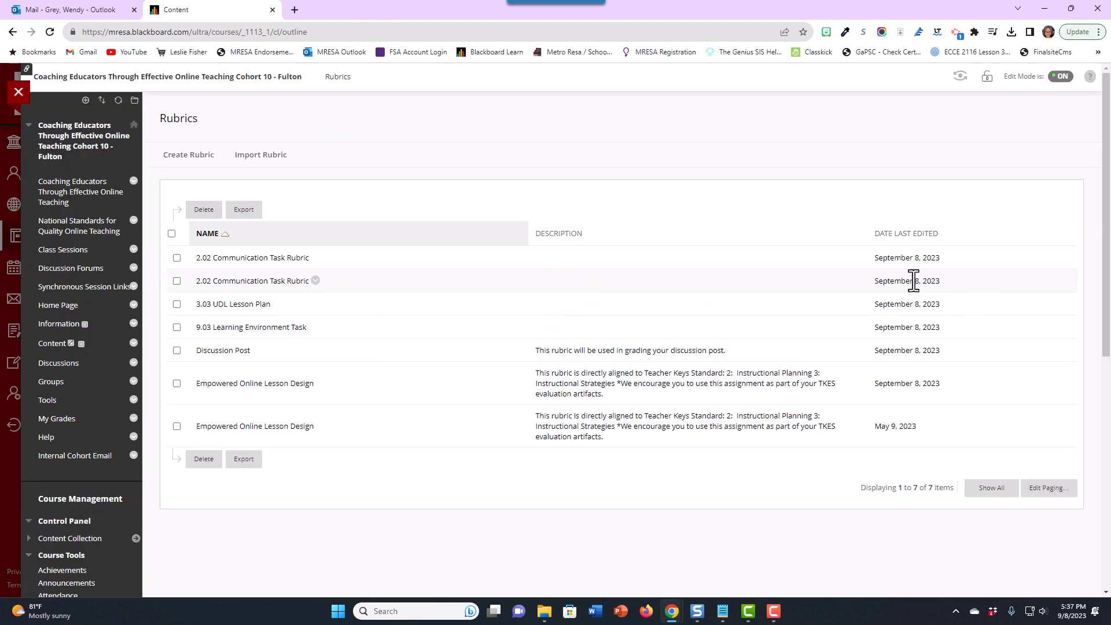
- Delete the duplicate 2.02 Communication Task Rubric and the older Empowered Online Lesson Design rubric
{"action": "left_click", "coordinate": [178, 282]}
{"action": "left_click", "coordinate": [177, 383]}
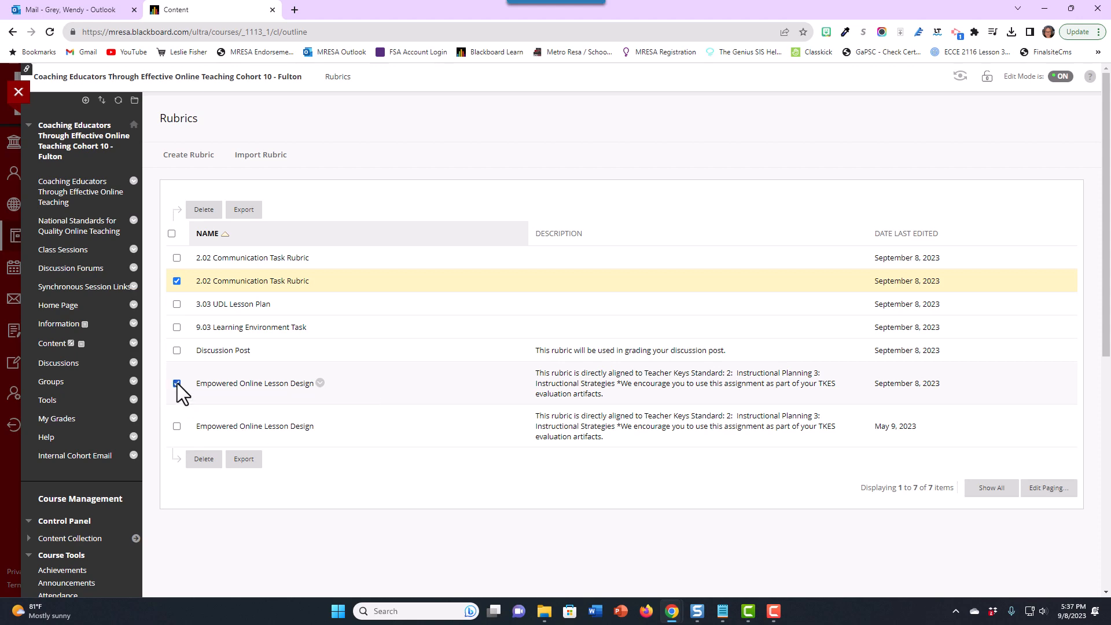
{"action": "left_click", "coordinate": [203, 211]}
{"action": "left_click", "coordinate": [608, 110]}
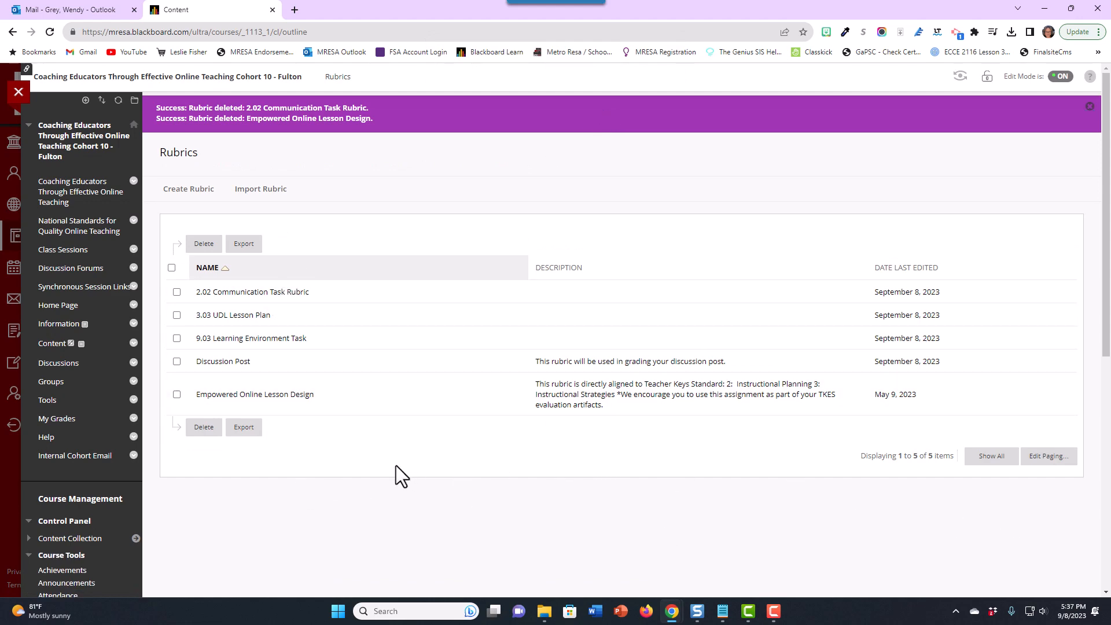
{"action": "scroll", "coordinate": [845, 442], "scroll_direction": "down", "scroll_amount": 5}
{"action": "scroll", "coordinate": [845, 443], "scroll_direction": "up", "scroll_amount": 5}
{"action": "left_click", "coordinate": [1089, 106]}
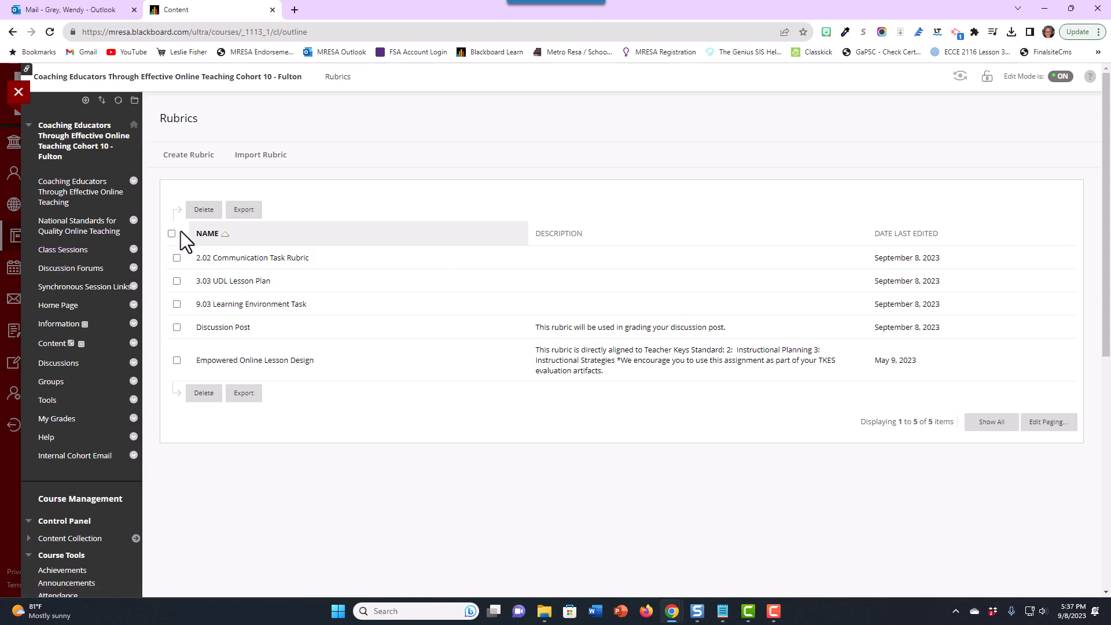
- Open the Session 2 Assignment Dropbox in Class Sessions' Session 2 folder for editing
{"action": "left_click", "coordinate": [62, 247]}
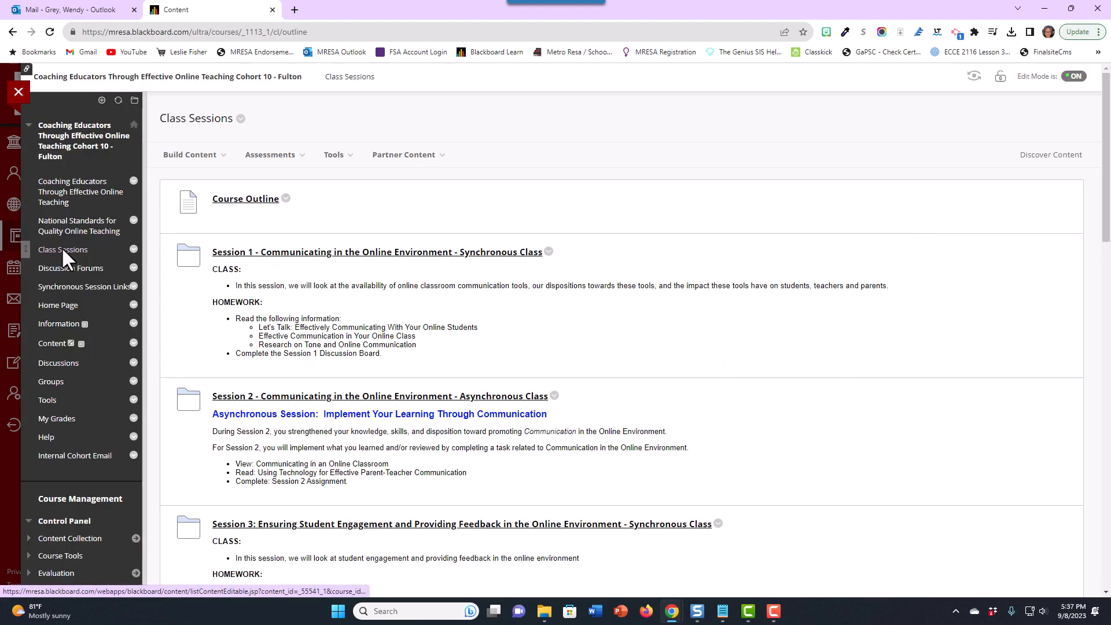
{"action": "left_click", "coordinate": [366, 402]}
{"action": "scroll", "coordinate": [576, 405], "scroll_direction": "down", "scroll_amount": 4}
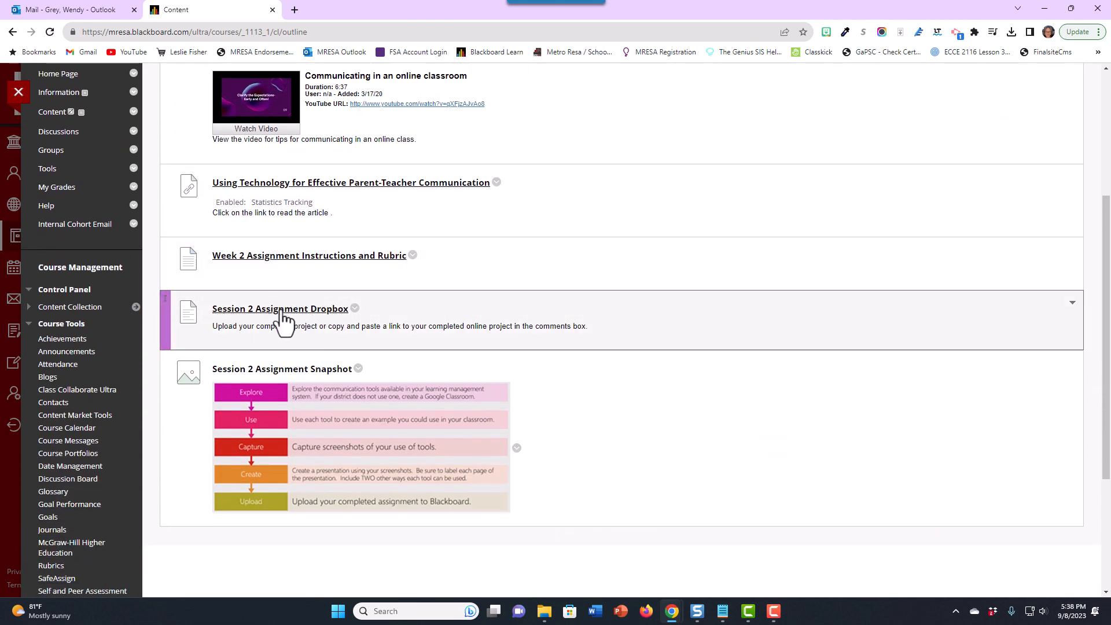
{"action": "left_click", "coordinate": [355, 308]}
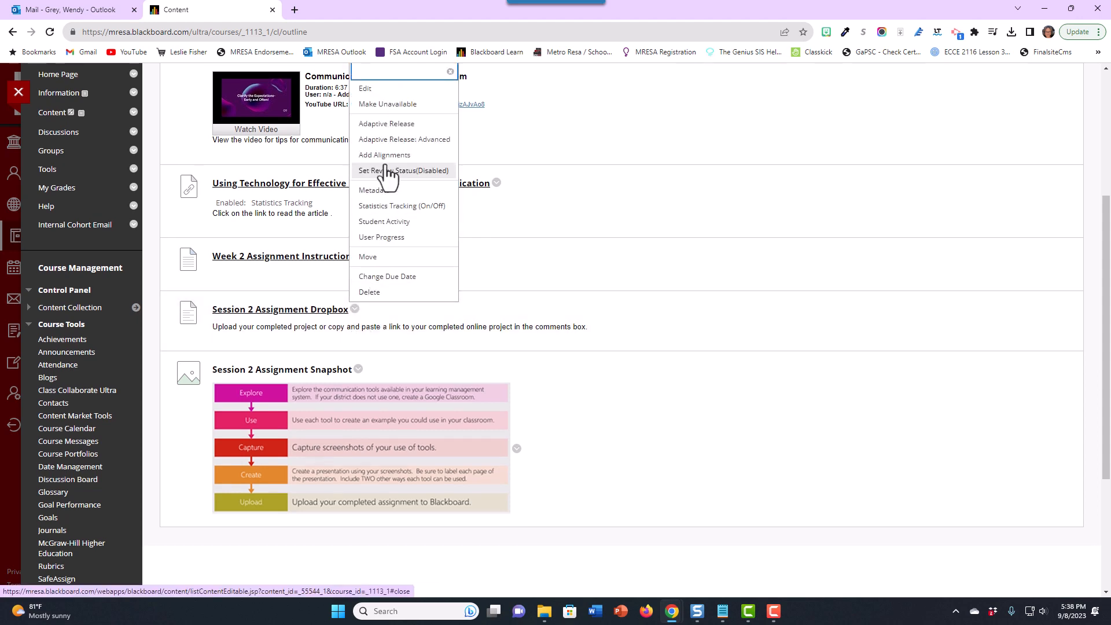
{"action": "left_click", "coordinate": [364, 91]}
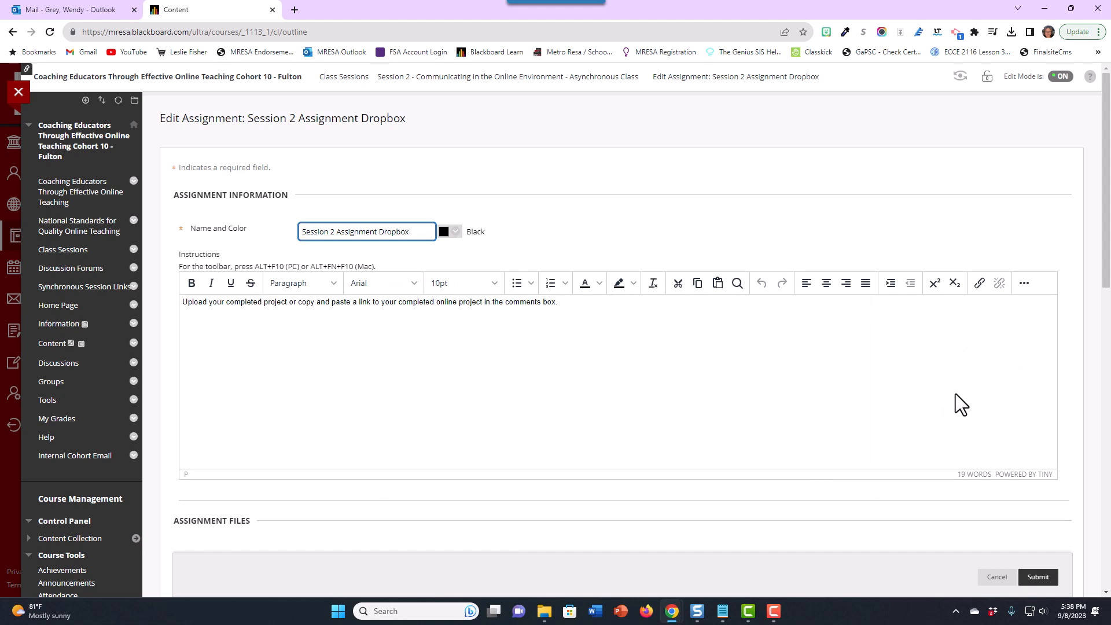
- Associate the 2.02 Communication Task Rubric with the assignment using Select Rubric
{"action": "scroll", "coordinate": [899, 396], "scroll_direction": "down", "scroll_amount": 7}
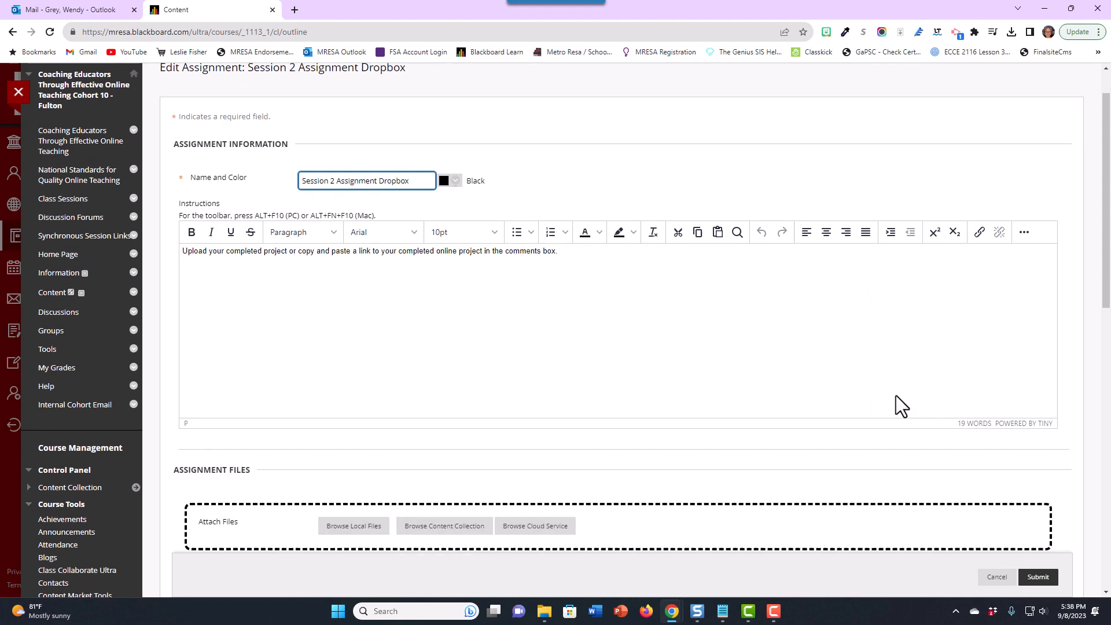
{"action": "scroll", "coordinate": [727, 321], "scroll_direction": "down", "scroll_amount": 1}
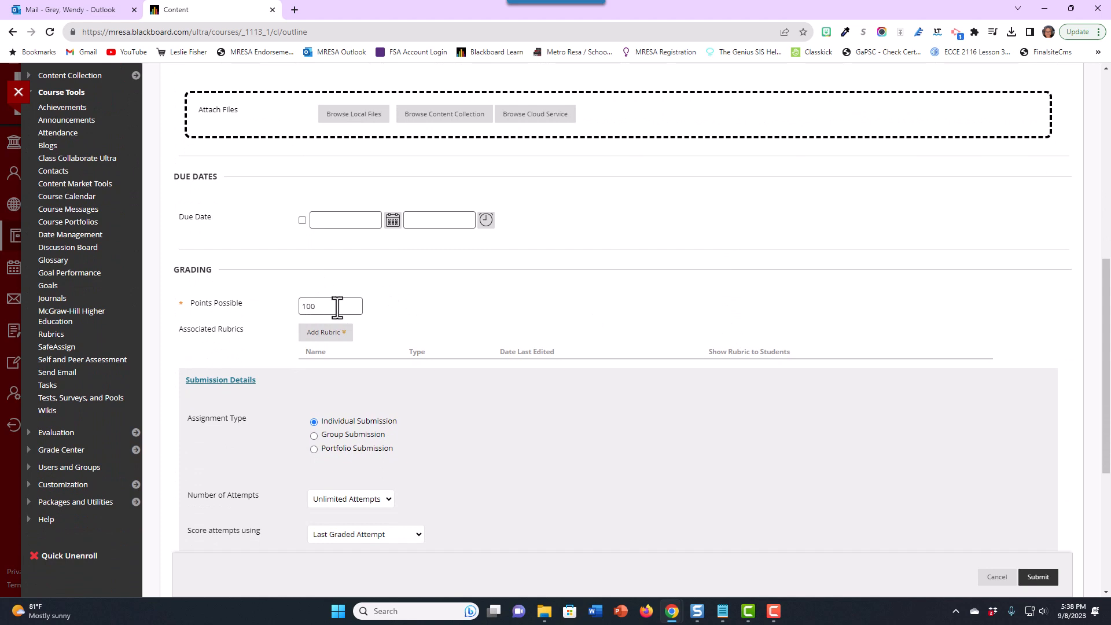
{"action": "left_click_drag", "start_coordinate": [176, 331], "coordinate": [265, 331]}
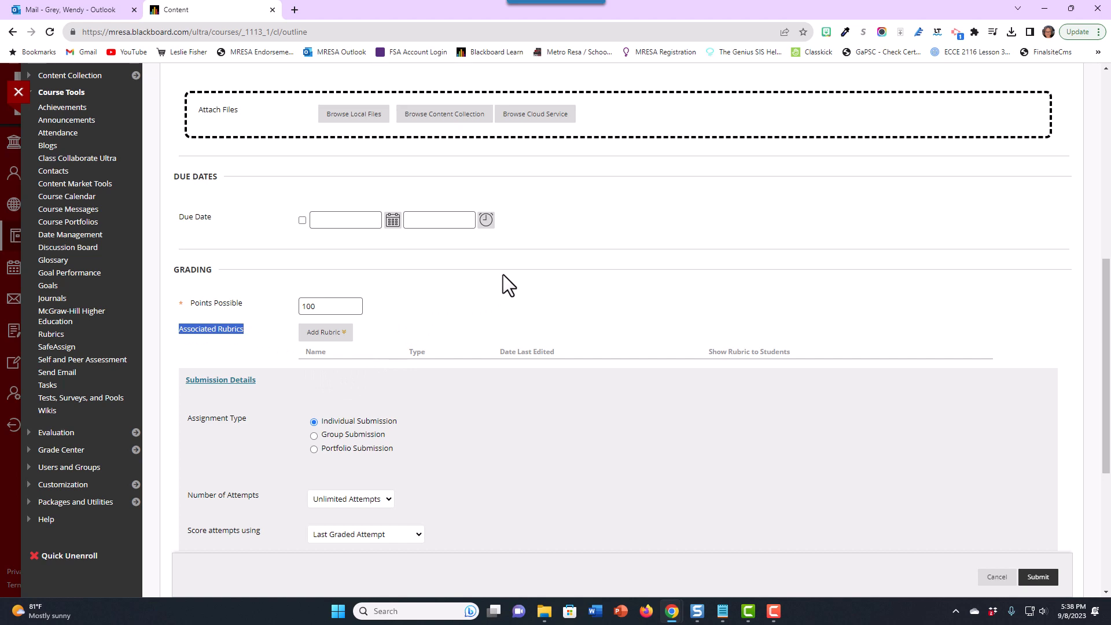
{"action": "left_click", "coordinate": [343, 334]}
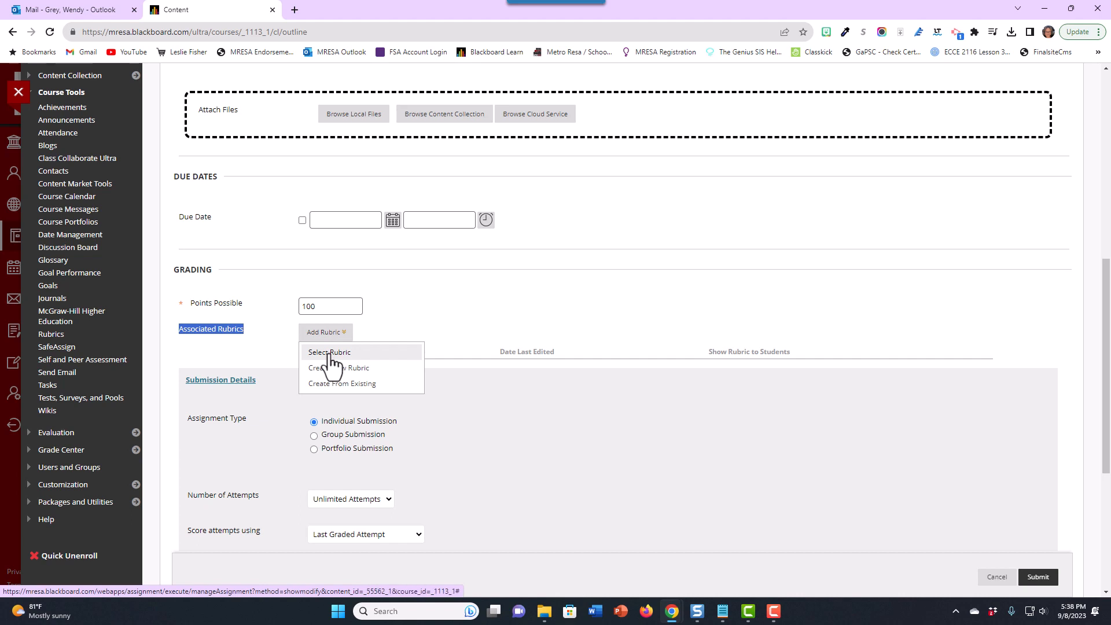
{"action": "left_click", "coordinate": [330, 354]}
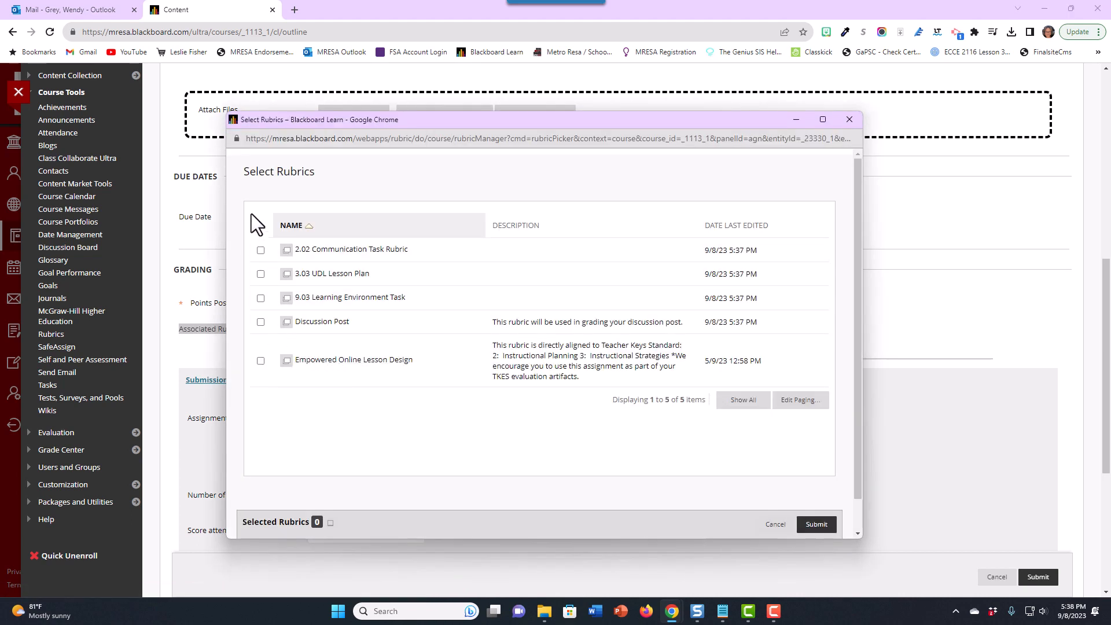
{"action": "left_click", "coordinate": [260, 251]}
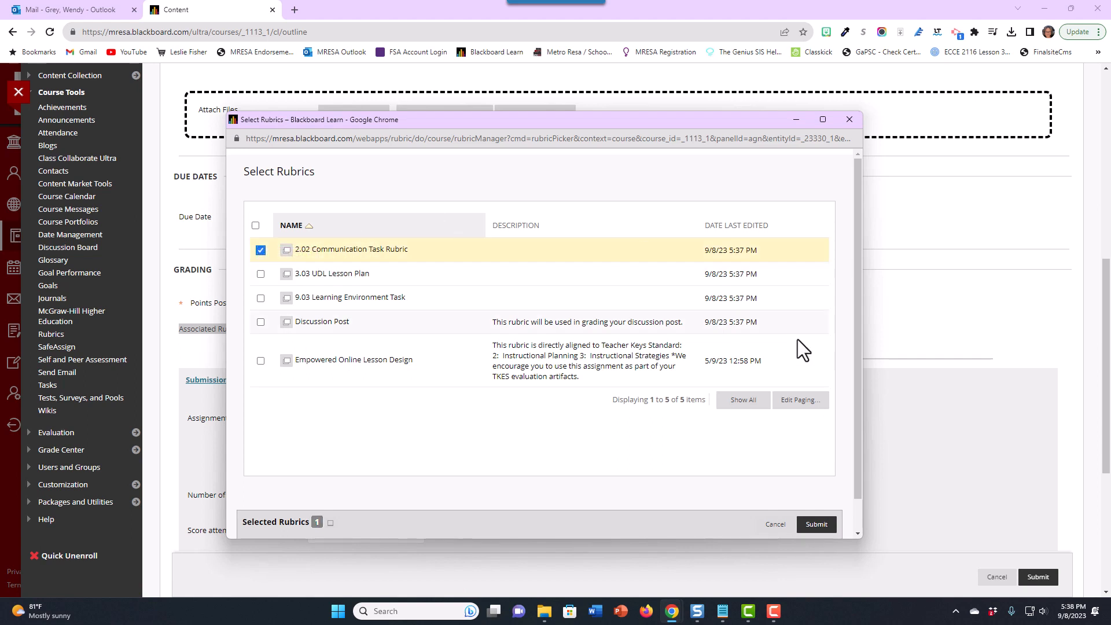
{"action": "left_click", "coordinate": [811, 527]}
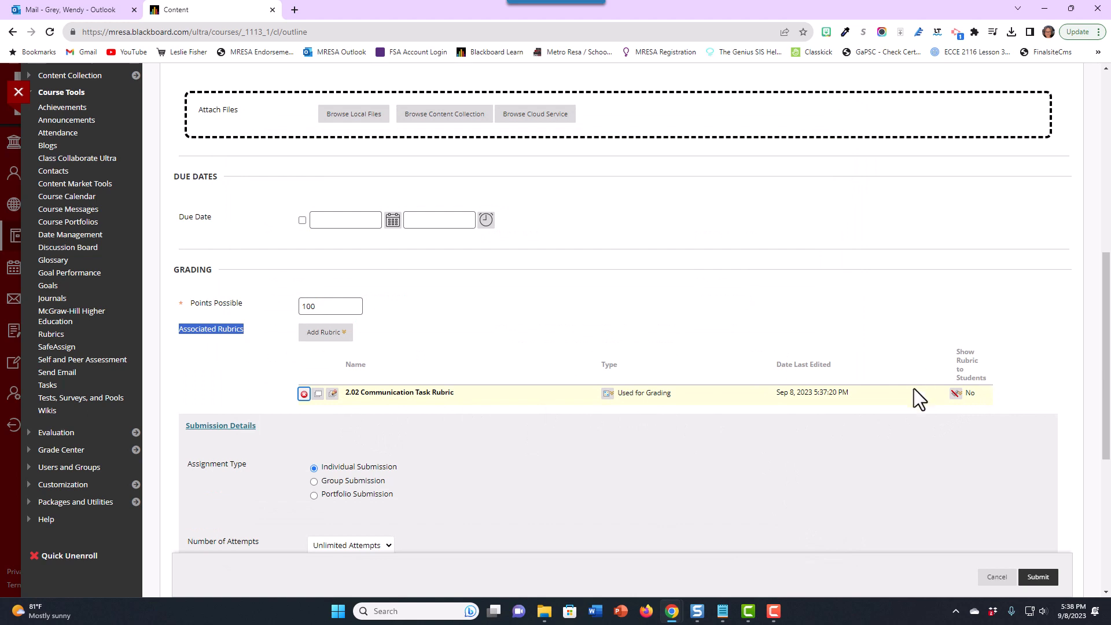
- Set the rubric to show to students Yes (With Rubric Scores) and submit the assignment
{"action": "left_click", "coordinate": [955, 394]}
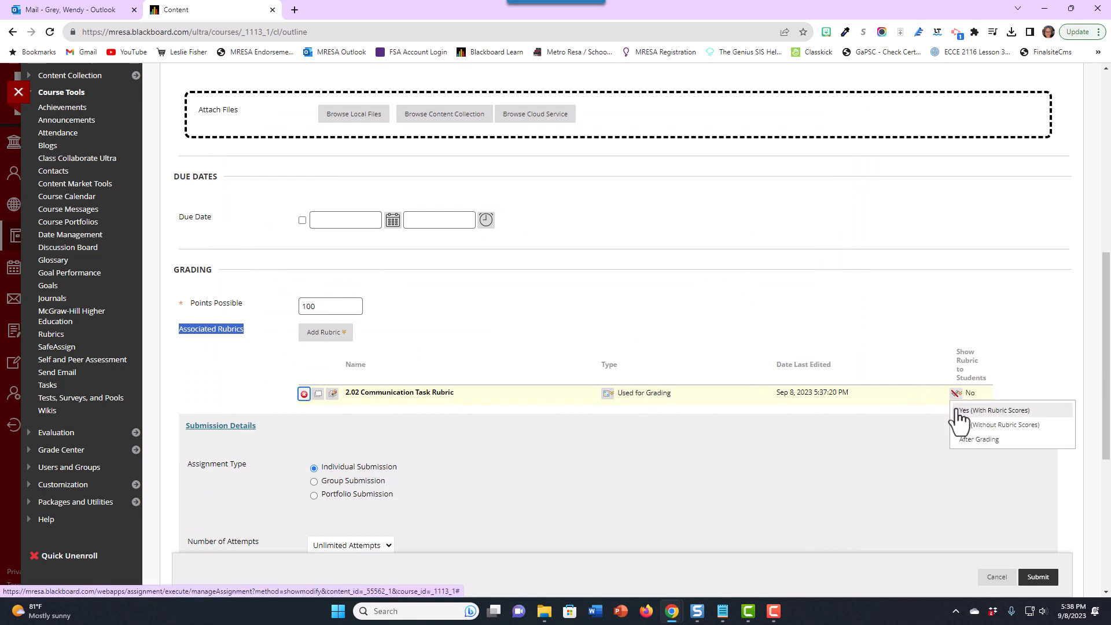
{"action": "left_click", "coordinate": [960, 410]}
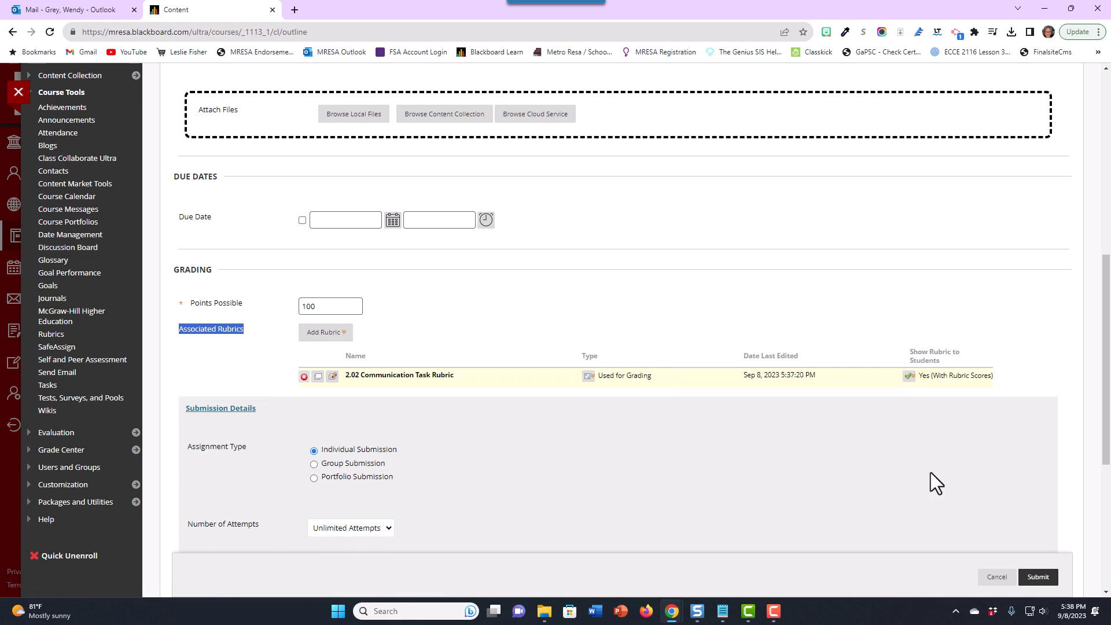
{"action": "left_click", "coordinate": [1037, 577]}
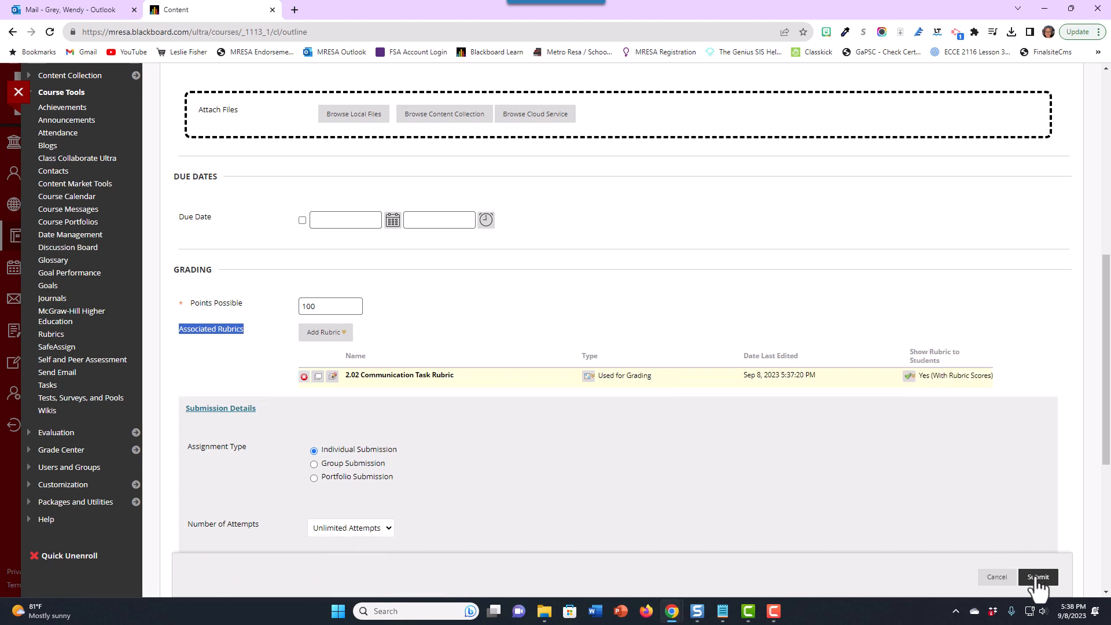